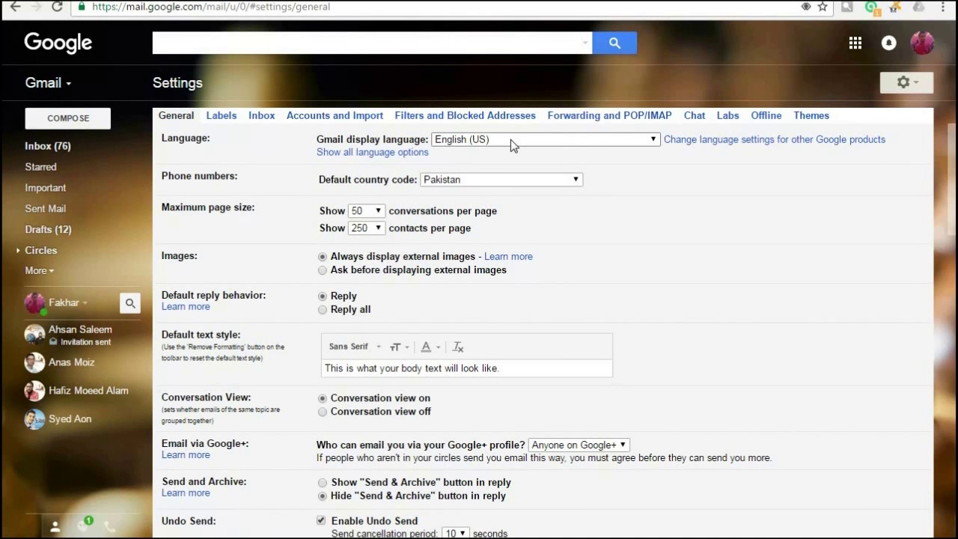
# Review the Gmail display language choices, keeping English (US), and the default country code choices, keeping Pakistan.
pyautogui.click(653, 140)
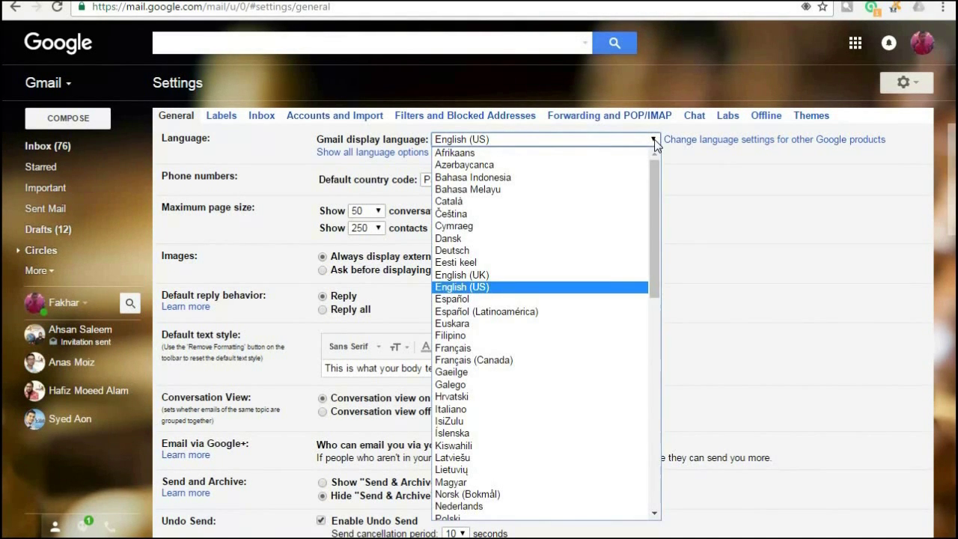
pyautogui.click(572, 287)
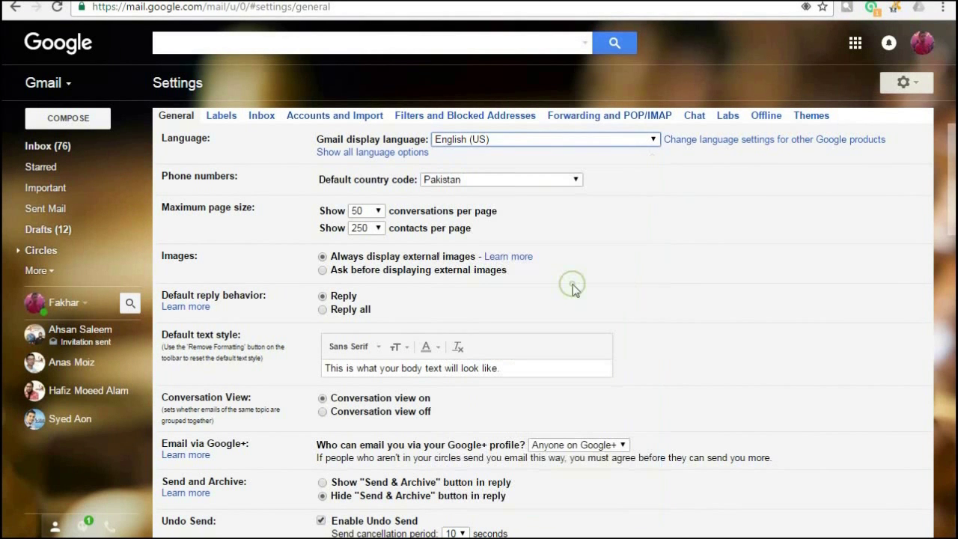
pyautogui.click(573, 181)
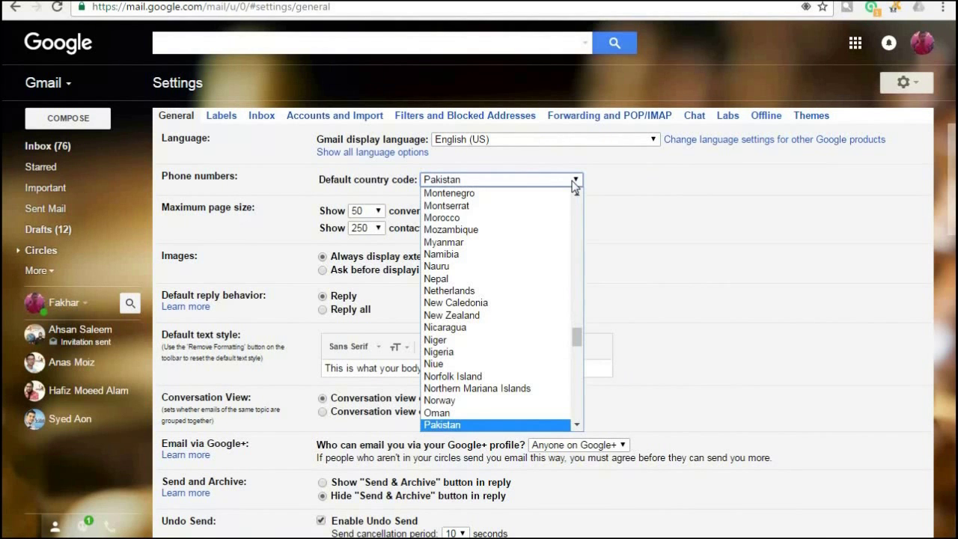
pyautogui.click(574, 183)
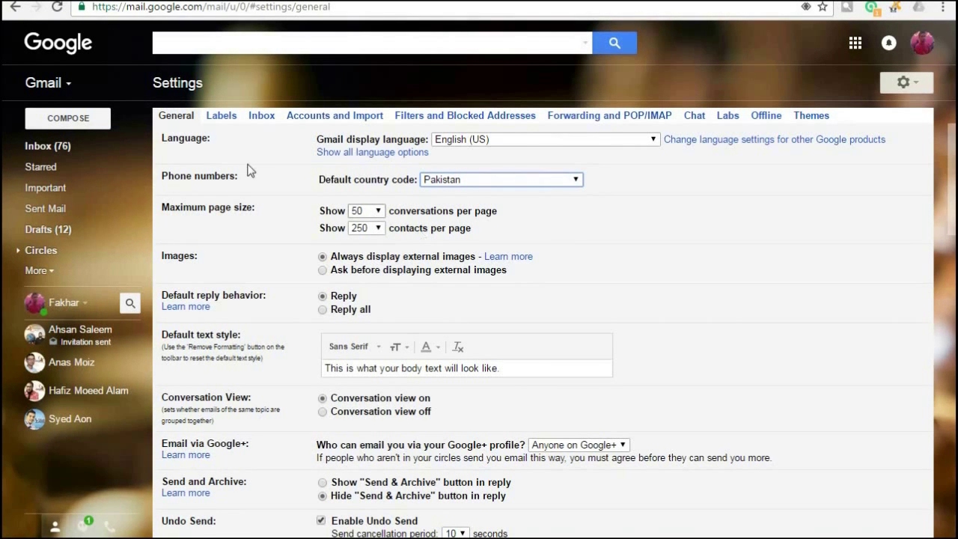
# View the switching options for Gmail, Contacts and Tasks, and examine the default reply behavior and text style settings.
pyautogui.click(66, 82)
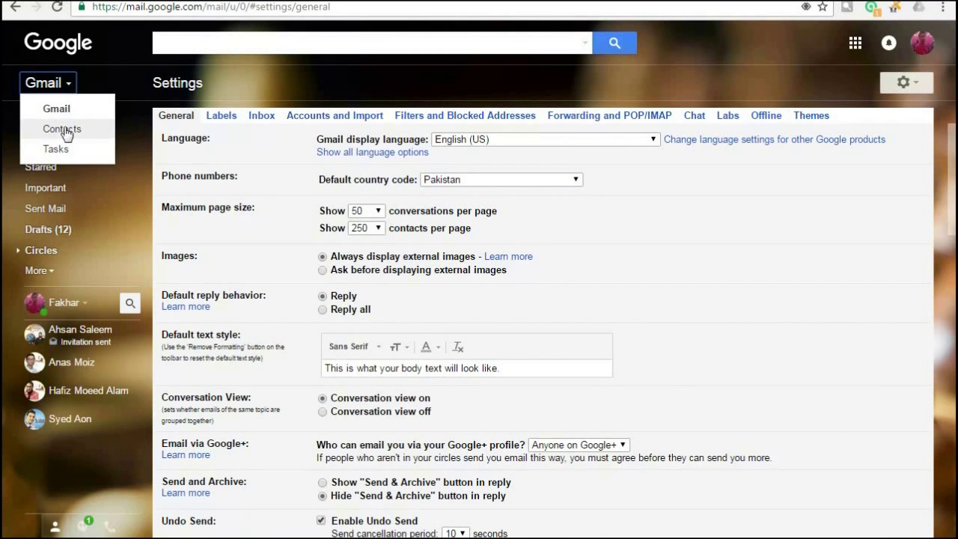
pyautogui.click(64, 83)
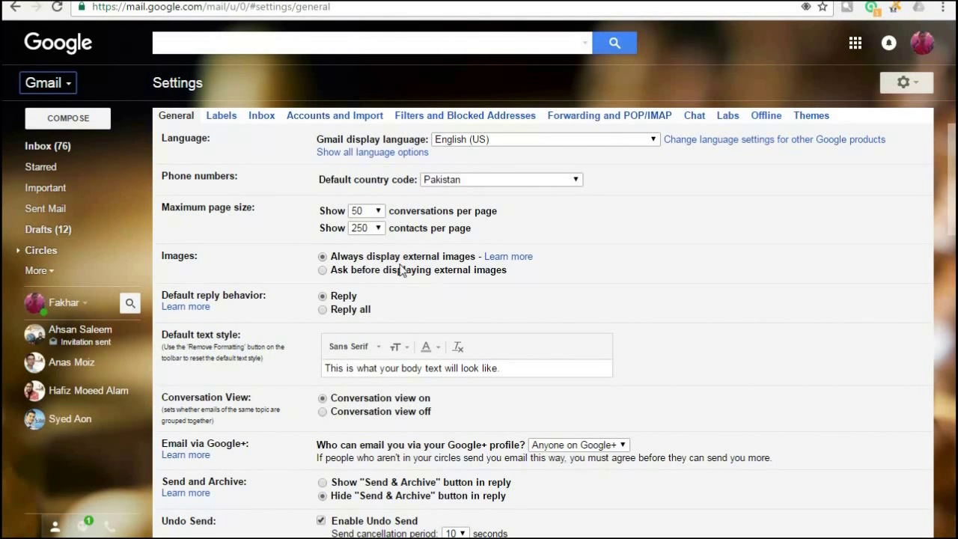
pyautogui.scroll(-2, 432, 293)
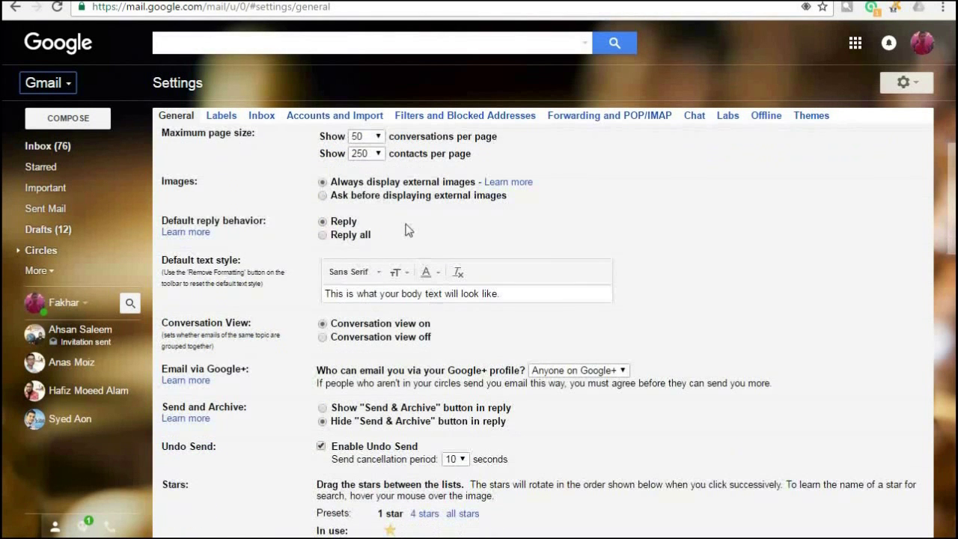
pyautogui.scroll(-2, 404, 217)
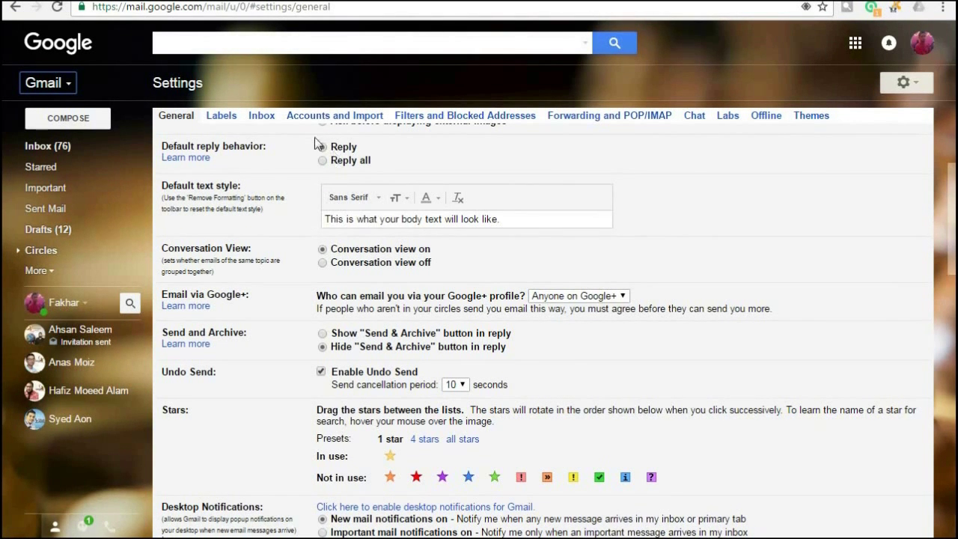
# Open the October 14 "Review blocked sign-in attempt" email from the Primary inbox and examine its Reply and Forward area.
pyautogui.click(250, 1)
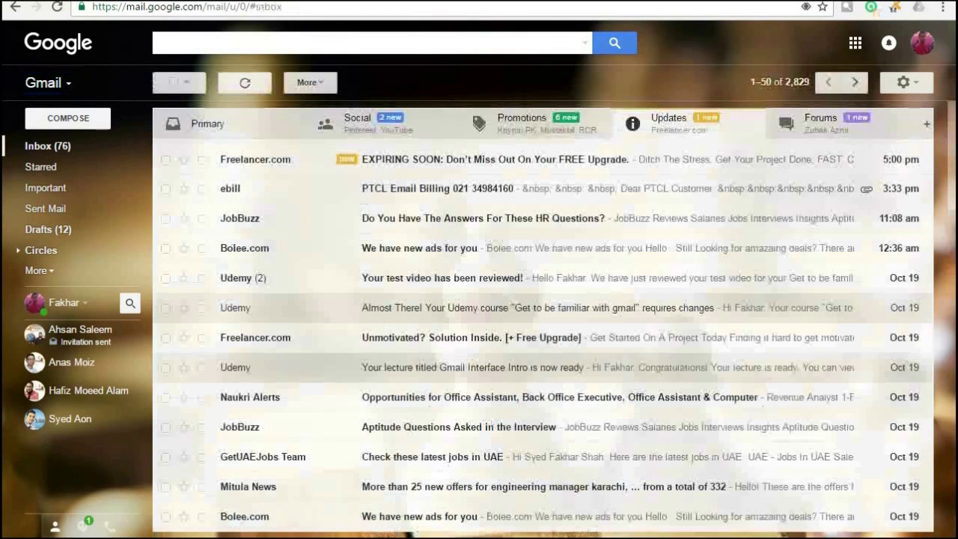
pyautogui.click(268, 117)
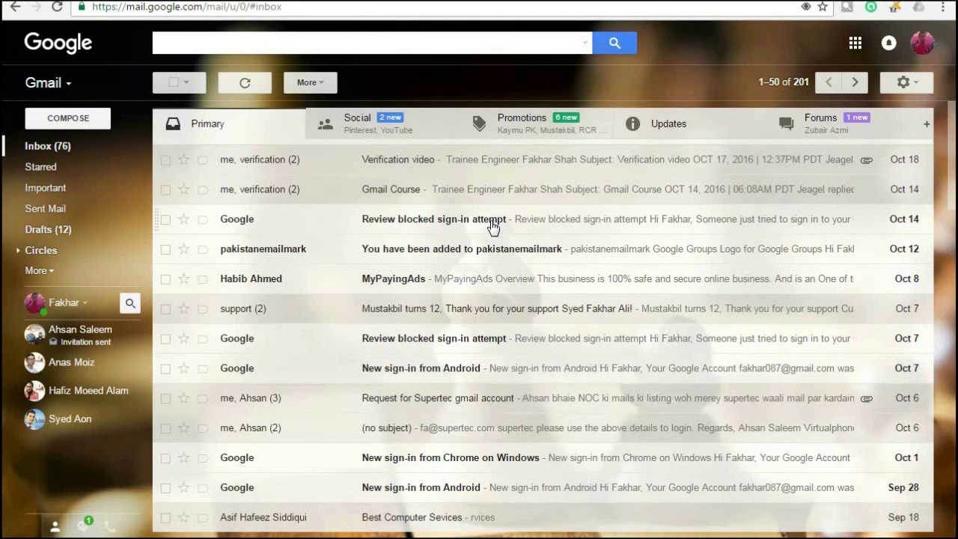
pyautogui.click(490, 224)
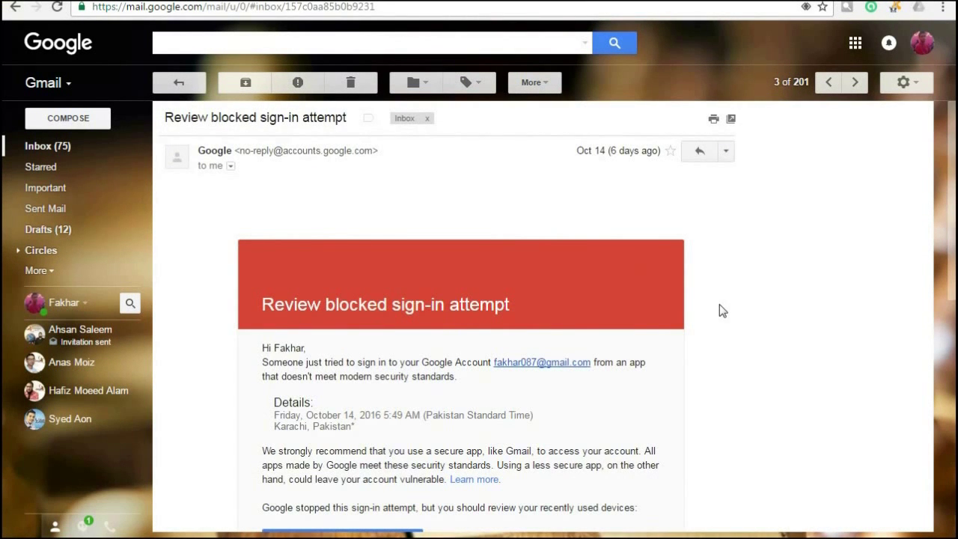
pyautogui.scroll(-6, 720, 303)
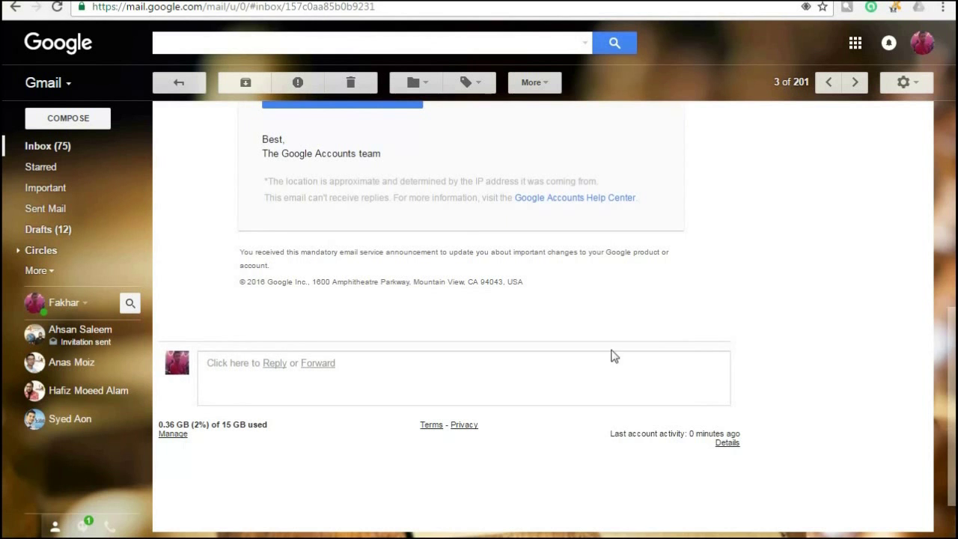
pyautogui.click(393, 368)
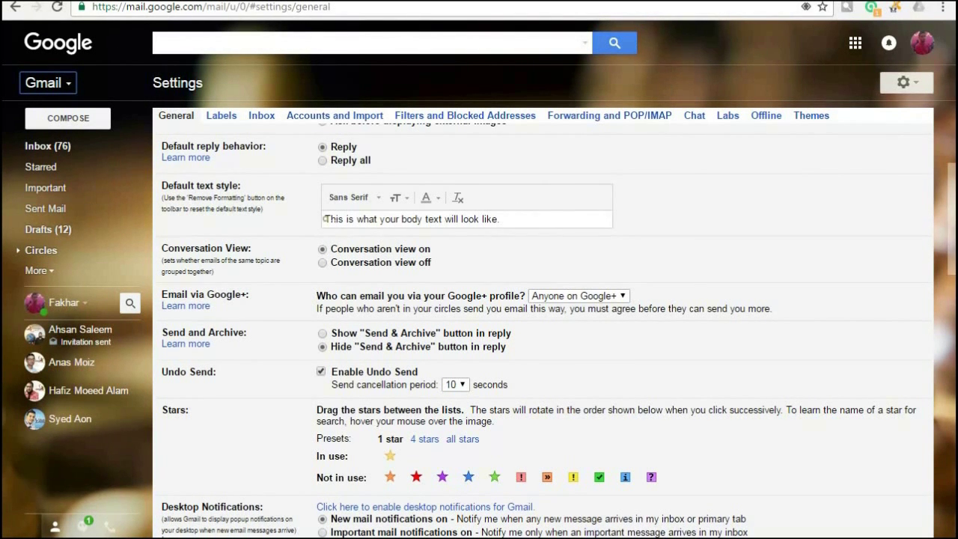
# Set the font of the default text style to Garamond.
pyautogui.moveTo(324, 219); pyautogui.dragTo(500, 218)
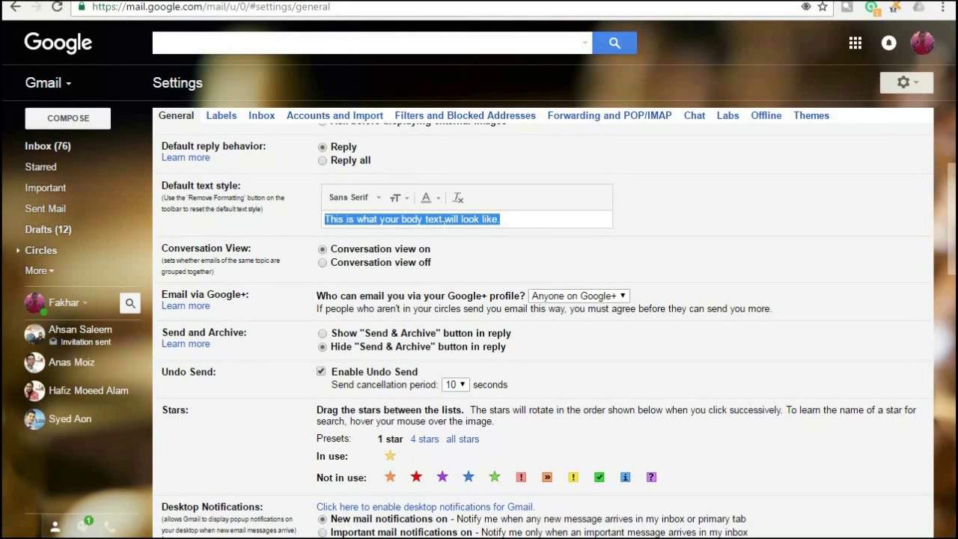
pyautogui.click(395, 196)
pyautogui.click(395, 197)
pyautogui.click(371, 202)
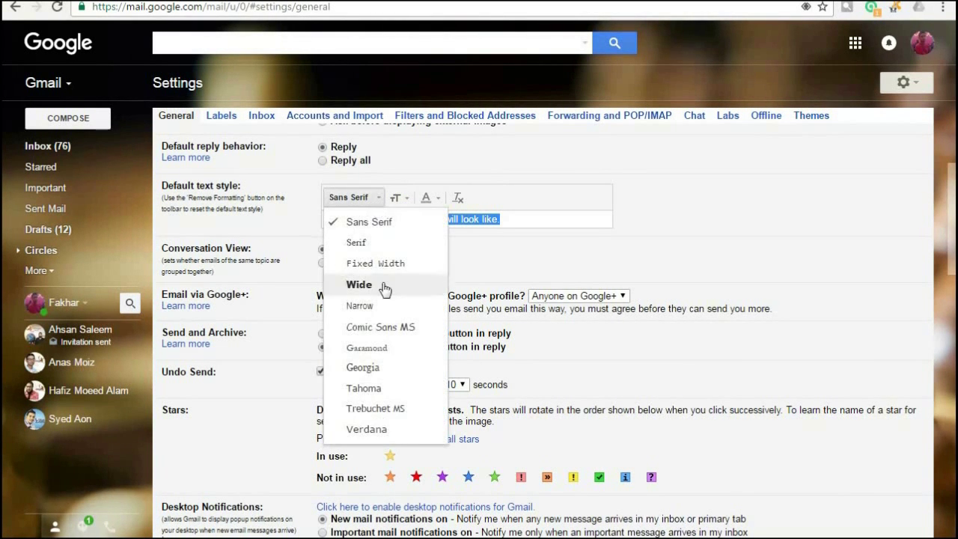
pyautogui.click(367, 305)
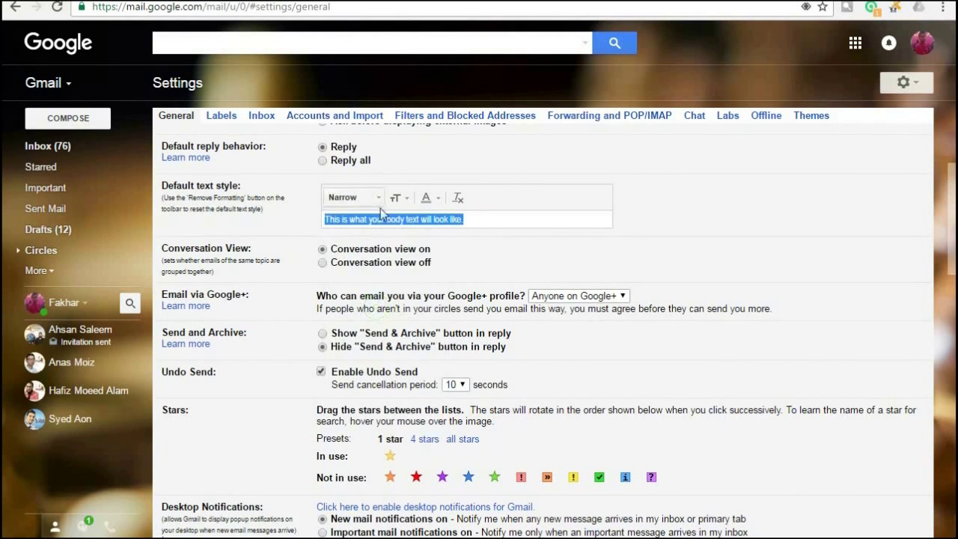
pyautogui.click(376, 199)
pyautogui.click(371, 347)
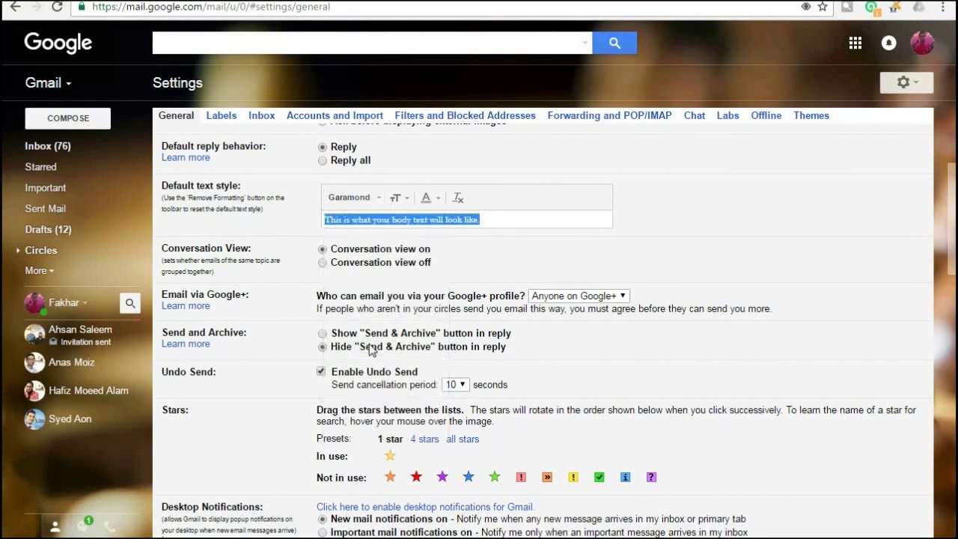
# Set the default text style's size to Large and save the settings changes.
pyautogui.click(399, 200)
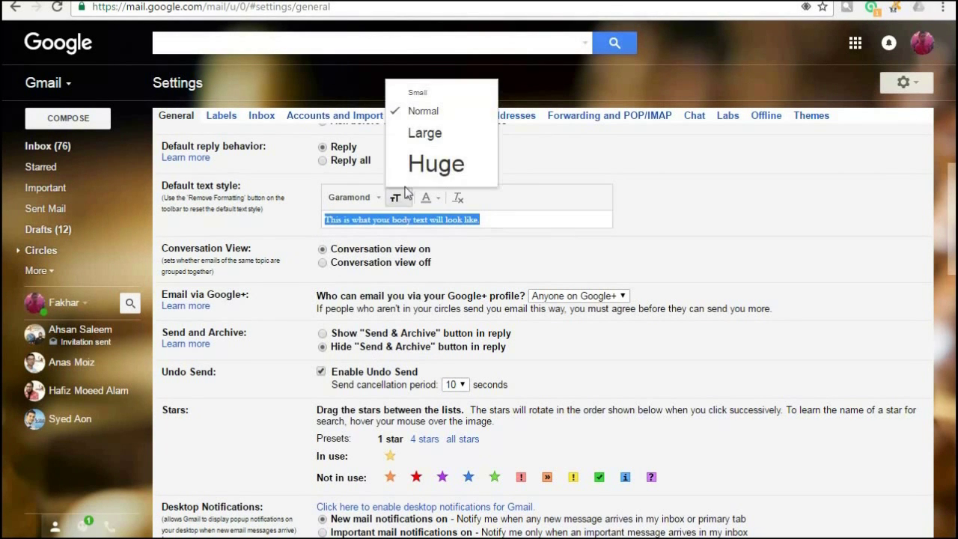
pyautogui.click(423, 136)
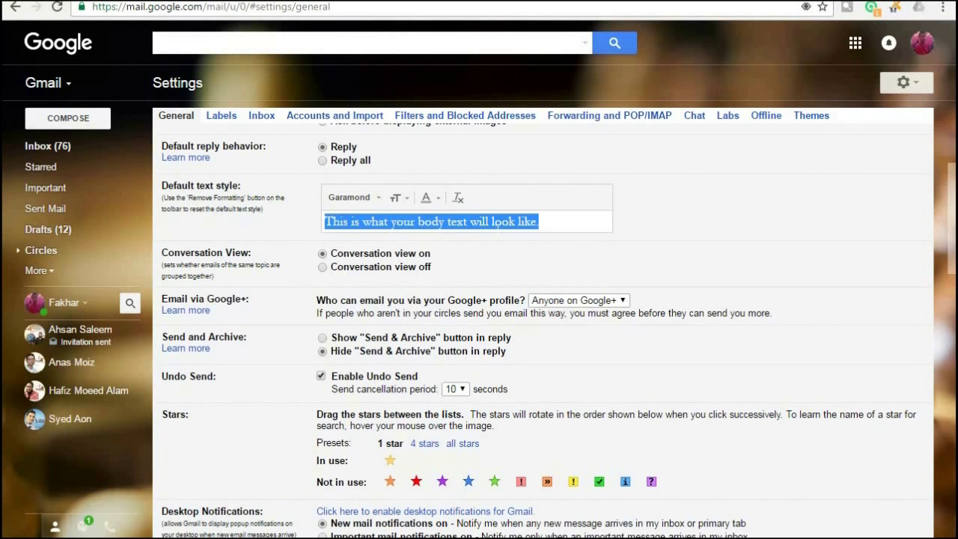
pyautogui.click(495, 224)
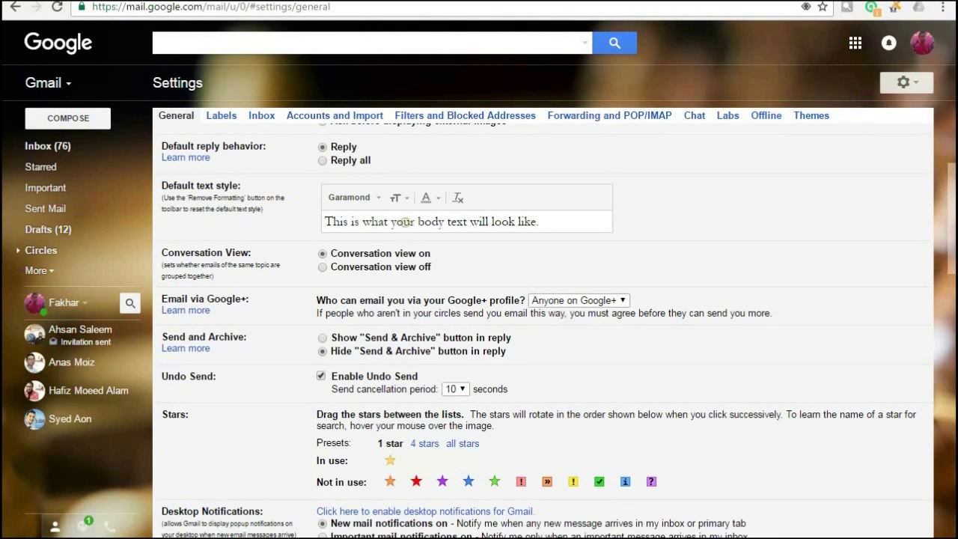
pyautogui.scroll(-10, 542, 358)
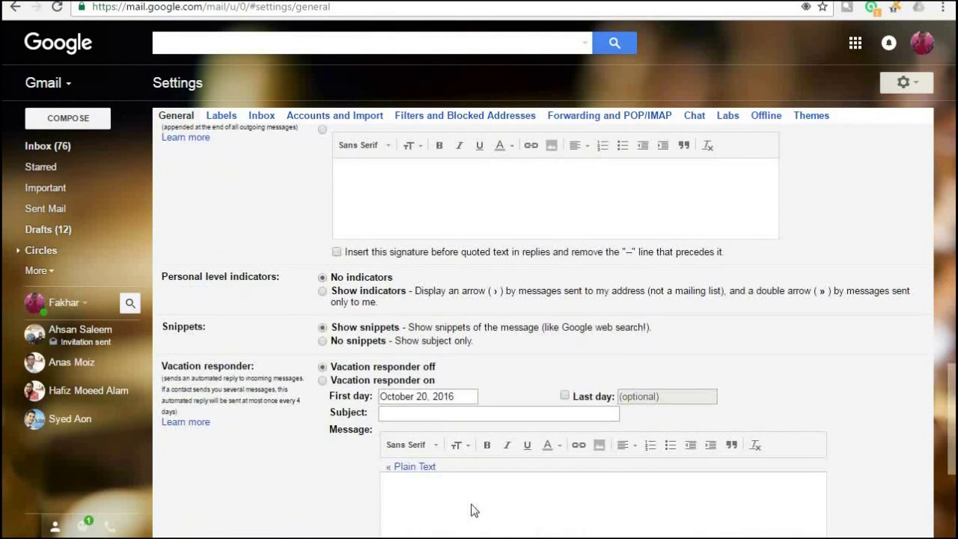
pyautogui.scroll(-3, 473, 506)
pyautogui.click(501, 359)
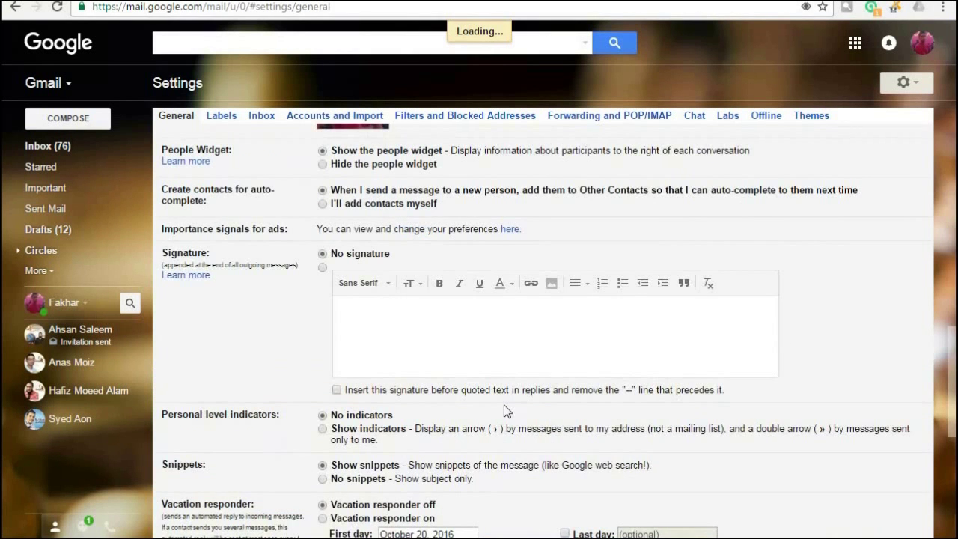
# Refresh the inbox and start a new message with the test body text "zx" to check the default text style.
pyautogui.press('c')
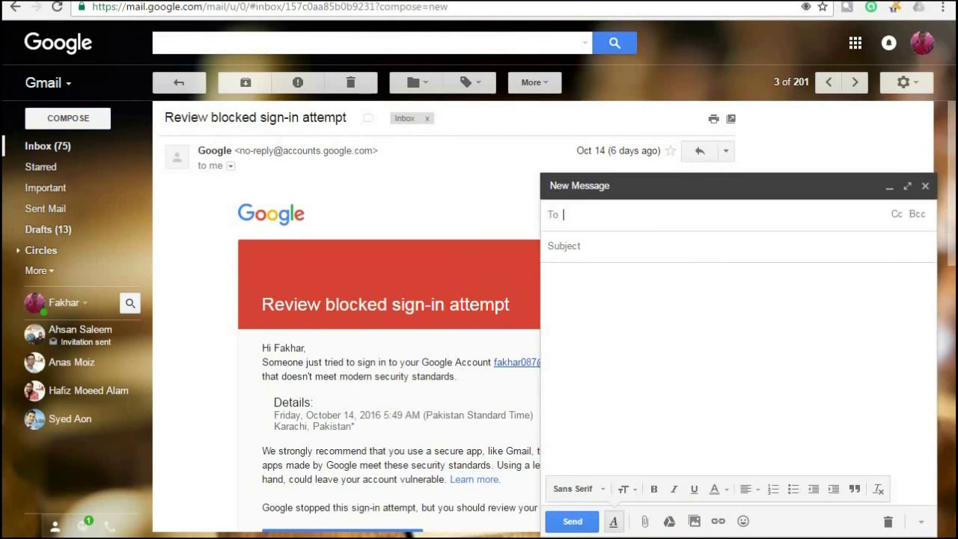
pyautogui.click(637, 295)
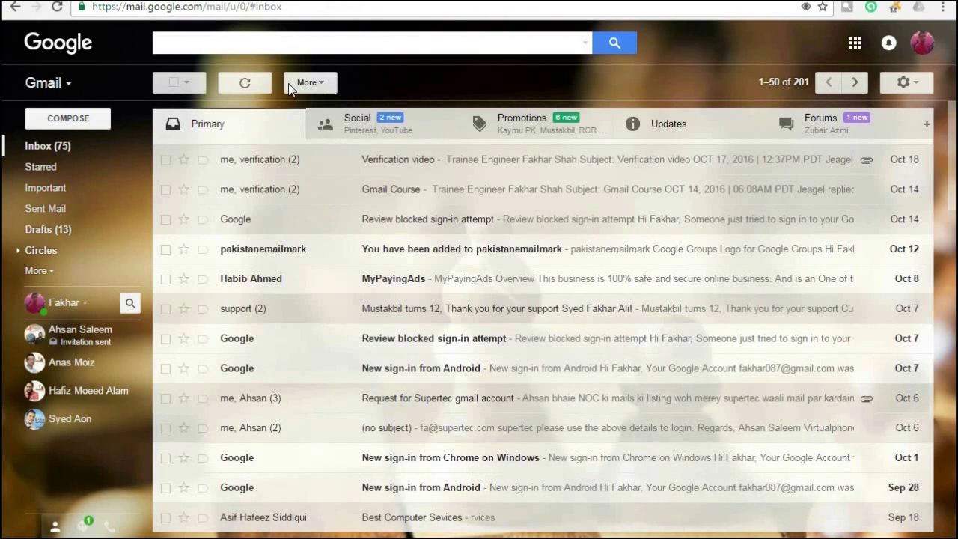
pyautogui.click(233, 84)
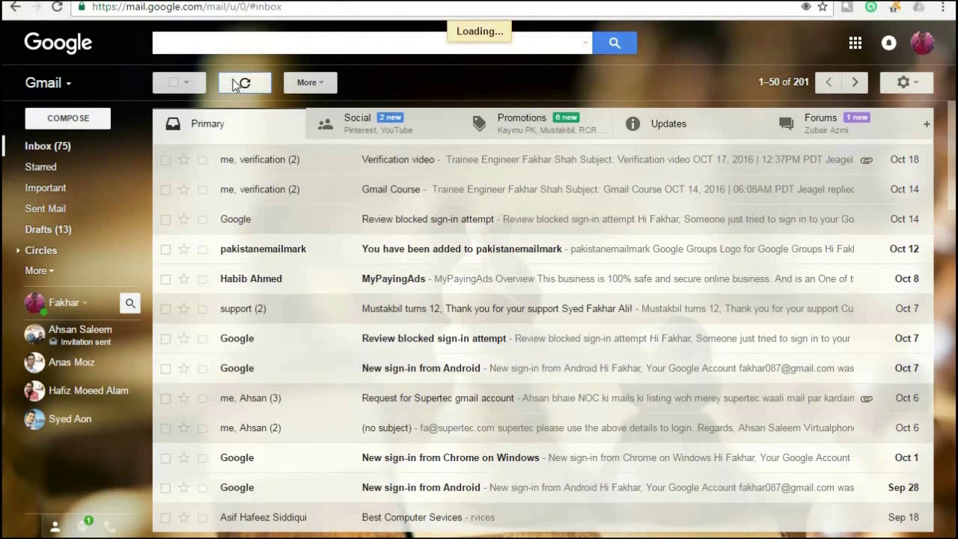
pyautogui.click(96, 118)
pyautogui.click(624, 289)
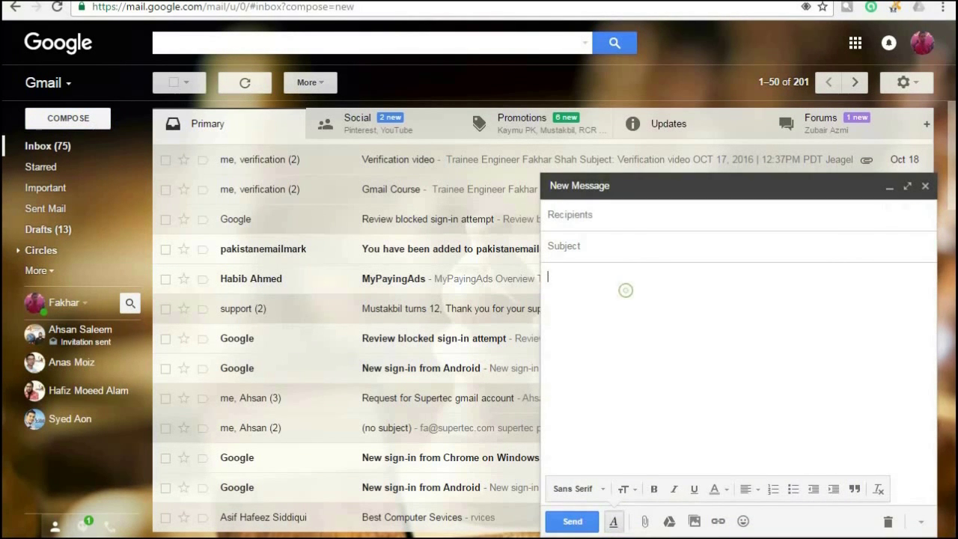
pyautogui.write('zx')
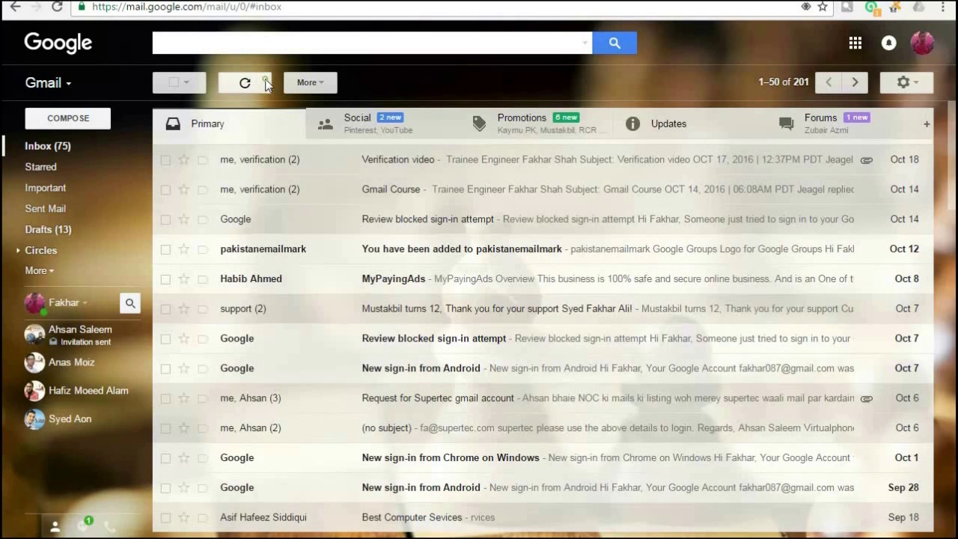
# Refresh the inbox again and compose another new message with the test body text "zxzzz".
pyautogui.click(265, 80)
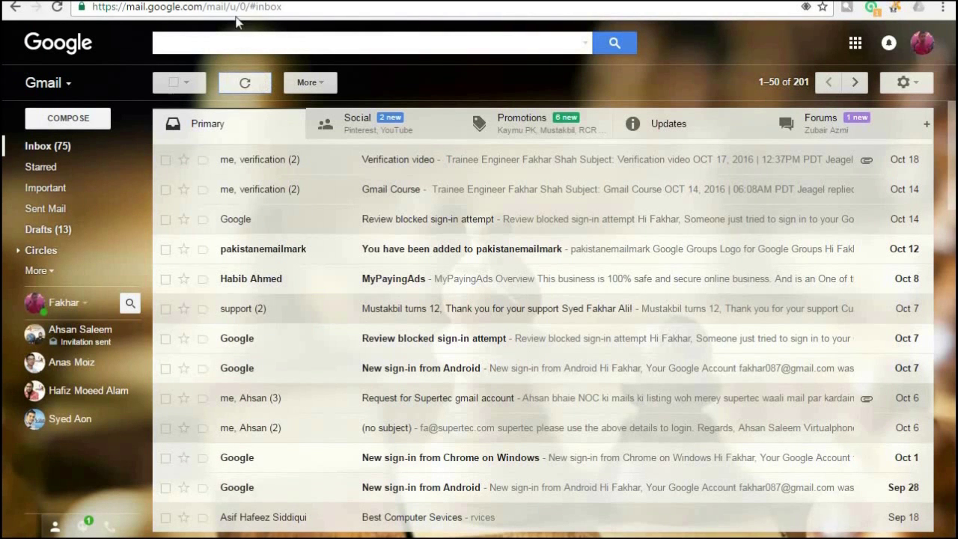
pyautogui.click(84, 117)
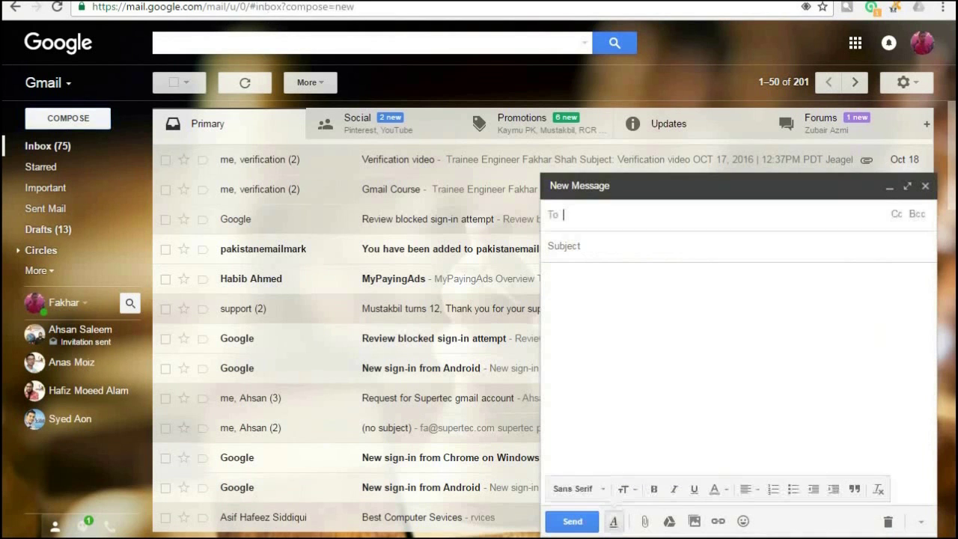
pyautogui.click(598, 258)
pyautogui.write('zxzzz')
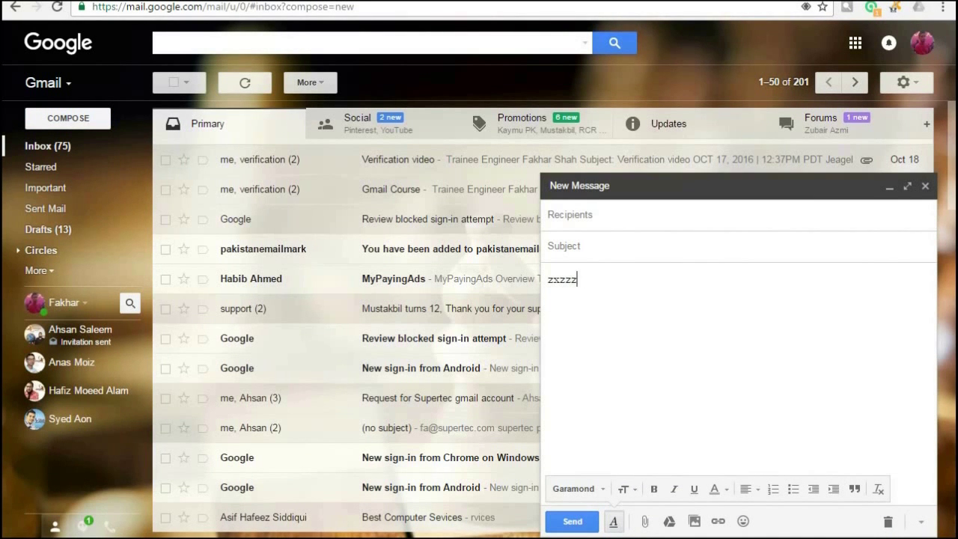
# Clear the message body and enter "Jissisjsjs" as new test text.
pyautogui.press('BackSpace')
pyautogui.press('BackSpace')
pyautogui.press('BackSpace')
pyautogui.press('BackSpace')
pyautogui.press('BackSpace')
pyautogui.press('BackSpace')
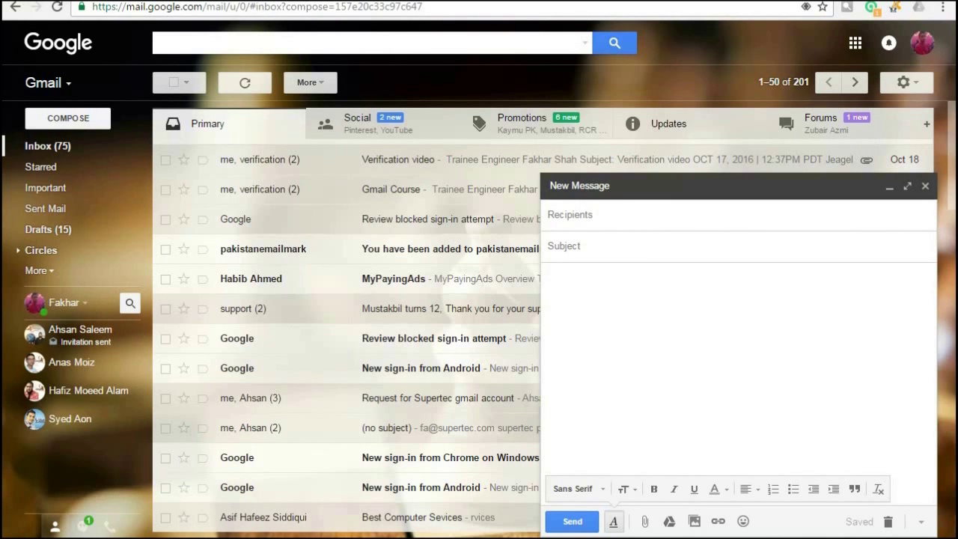
pyautogui.write('Jissisjsjs')
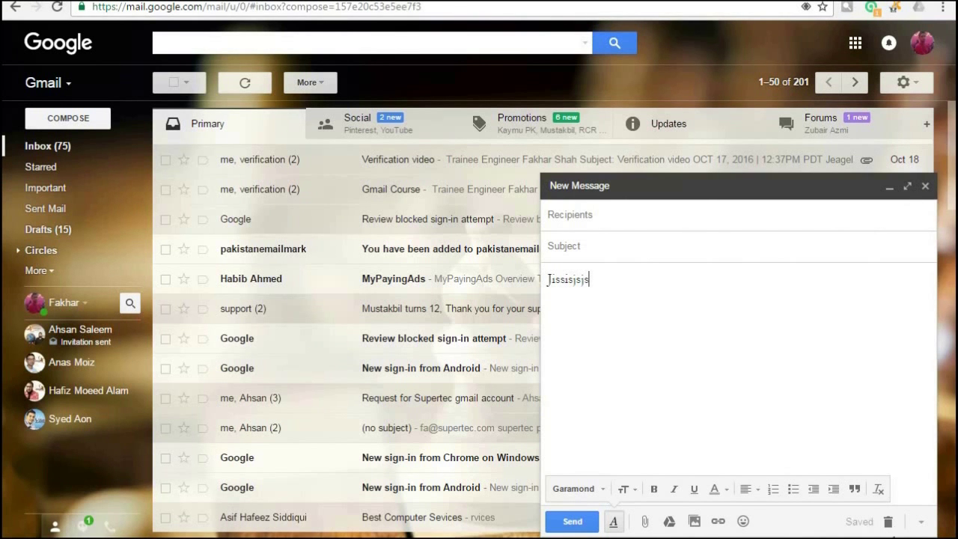
# Discard the test draft and open the Gmail settings.
pyautogui.click(888, 521)
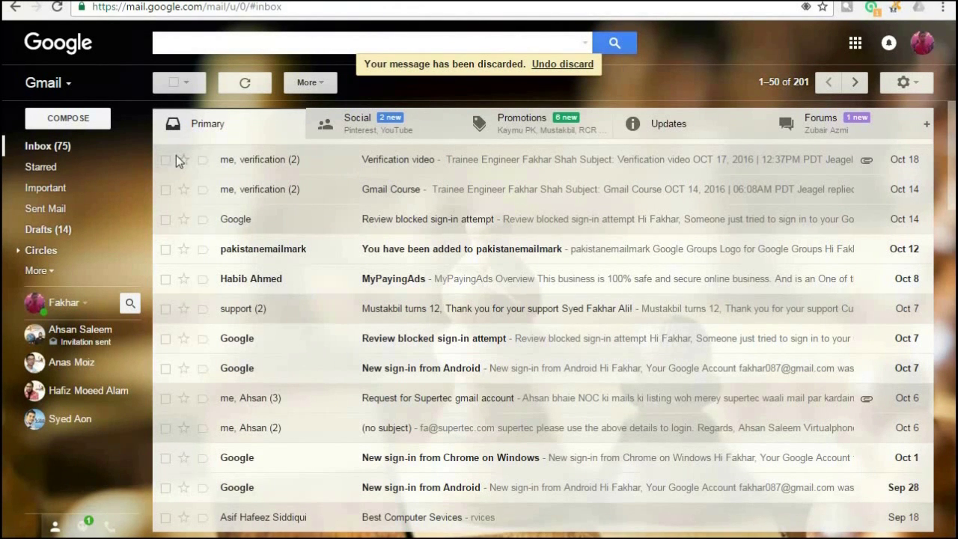
pyautogui.click(903, 82)
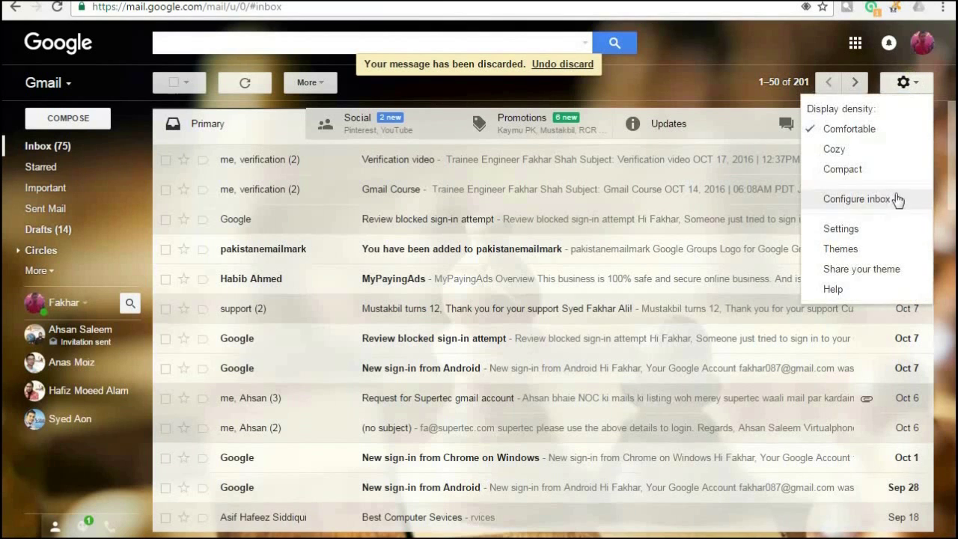
pyautogui.click(865, 231)
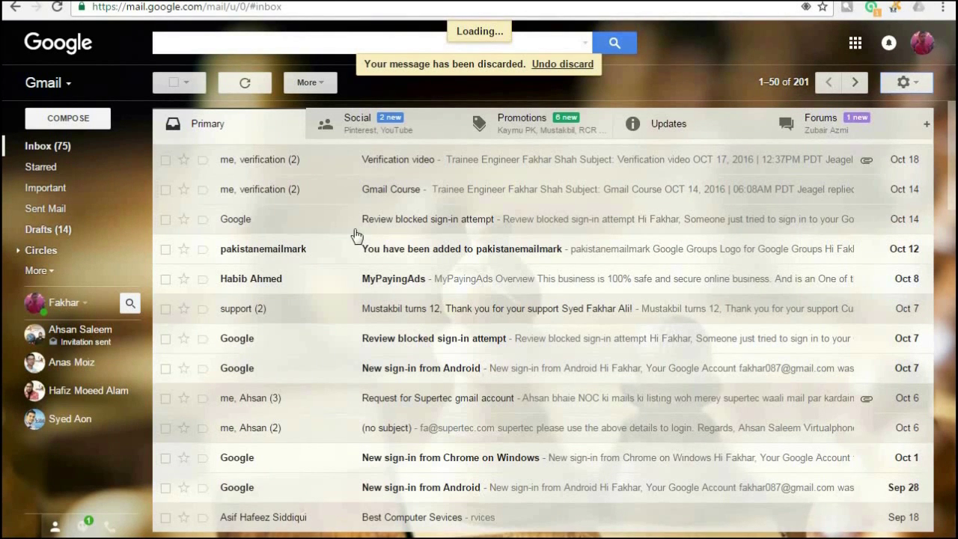
# Review the General settings from the default text style to Undo Send, examining the Conversation View on and off options.
pyautogui.scroll(-2, 338, 239)
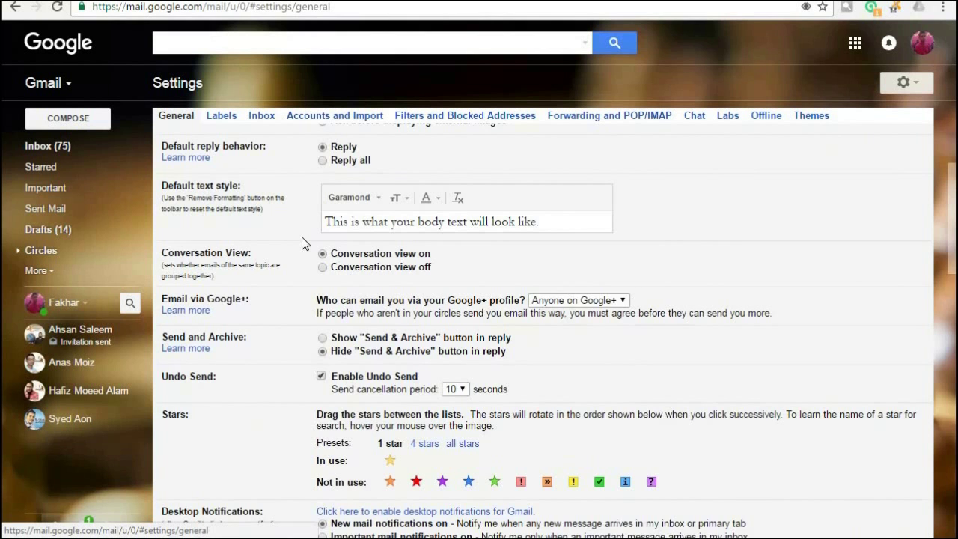
pyautogui.scroll(-1, 302, 243)
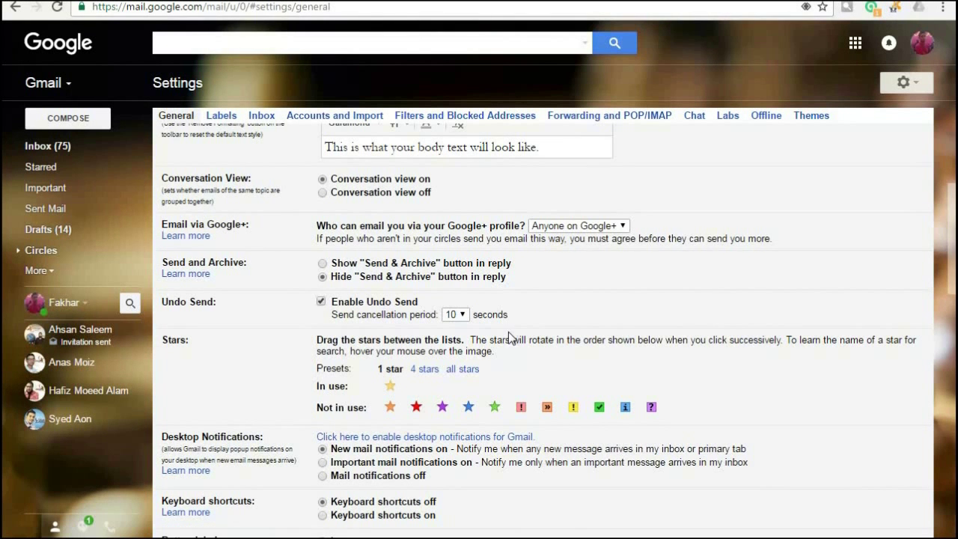
pyautogui.scroll(-1, 342, 364)
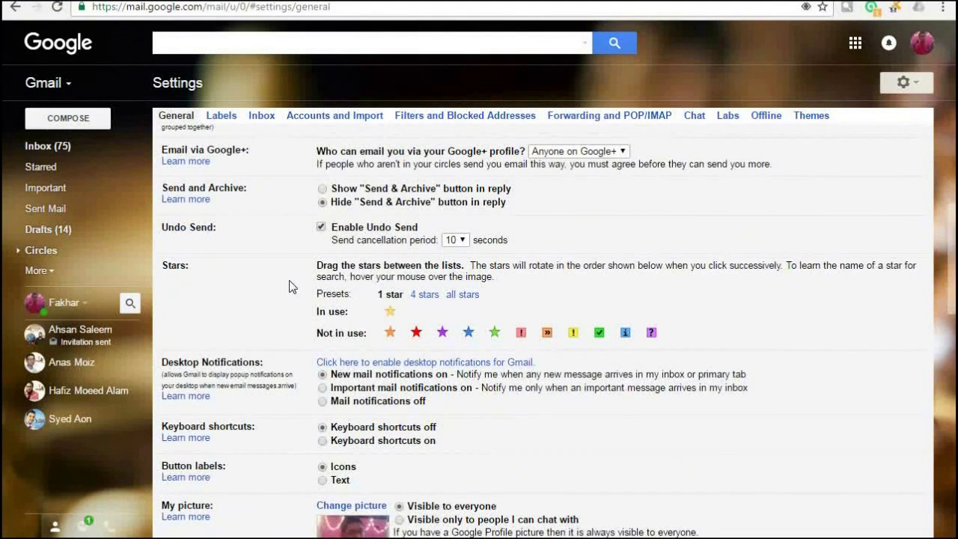
pyautogui.scroll(1, 285, 280)
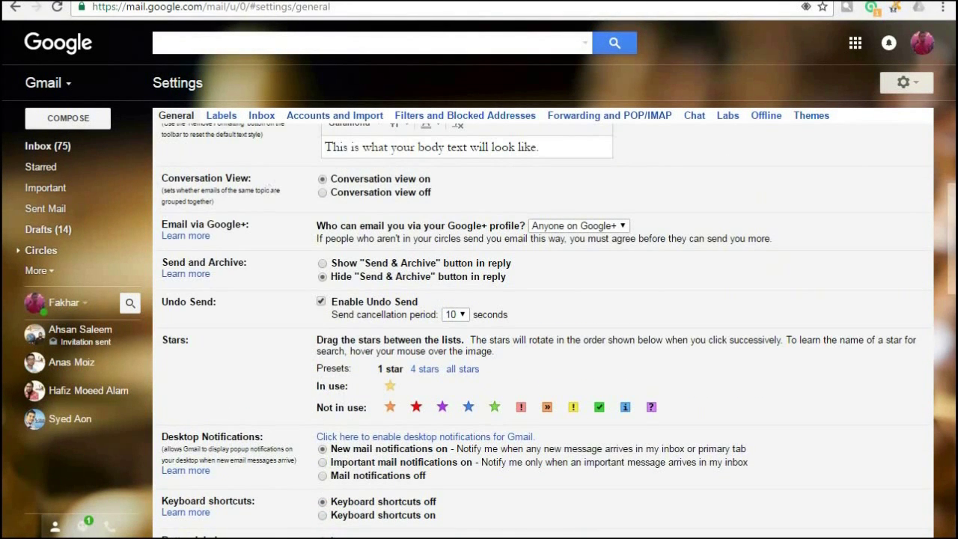
pyautogui.moveTo(161, 178); pyautogui.dragTo(395, 192)
pyautogui.click(393, 188)
pyautogui.scroll(-1, 409, 190)
pyautogui.scroll(3, 389, 187)
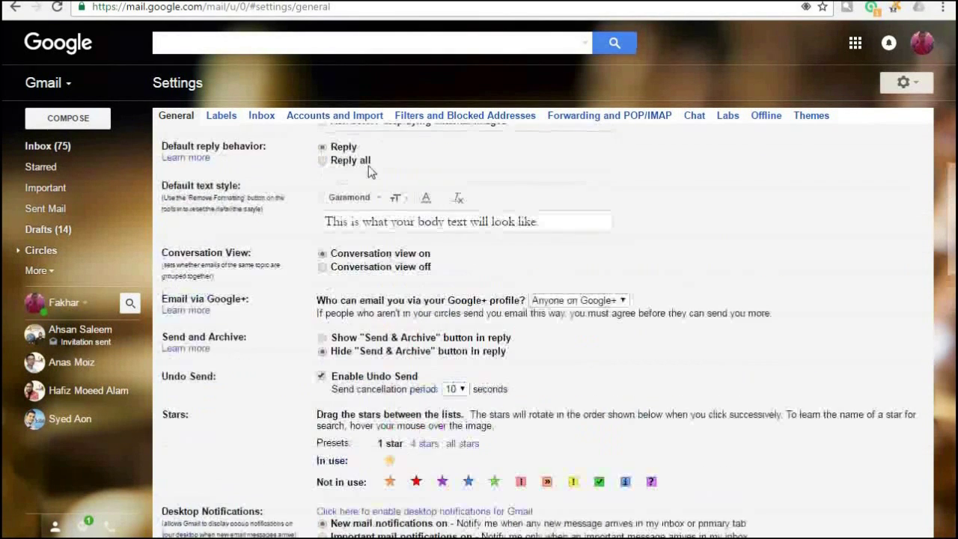
pyautogui.scroll(-2, 363, 186)
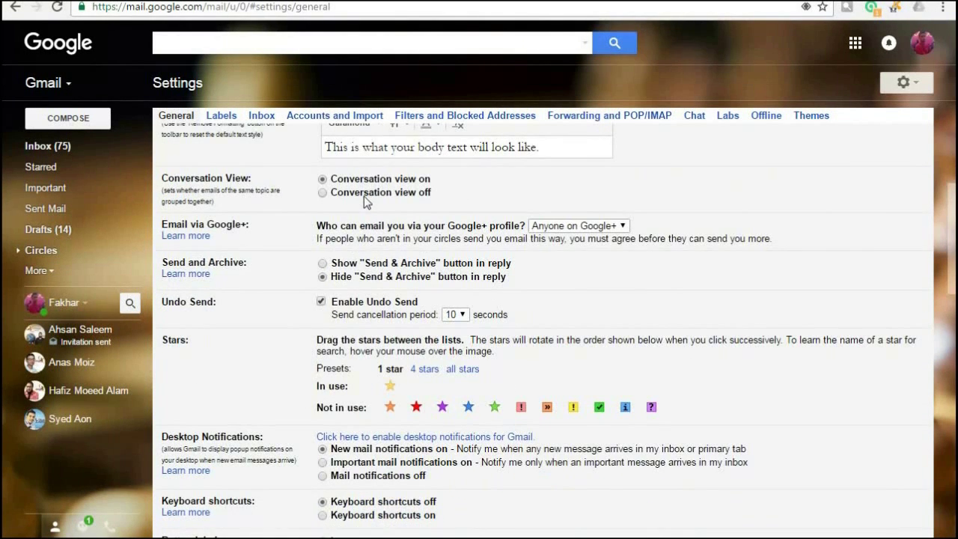
pyautogui.scroll(-1, 367, 201)
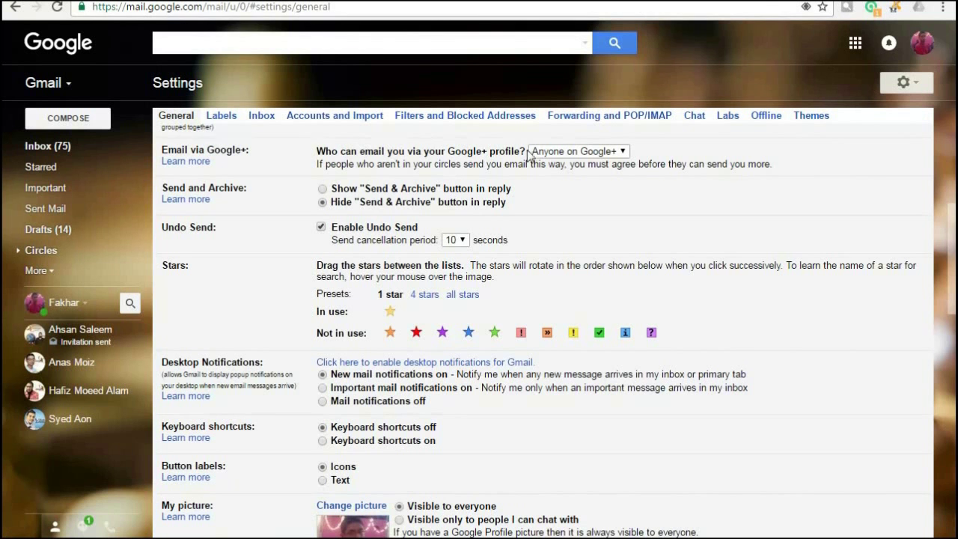
pyautogui.scroll(-1, 412, 158)
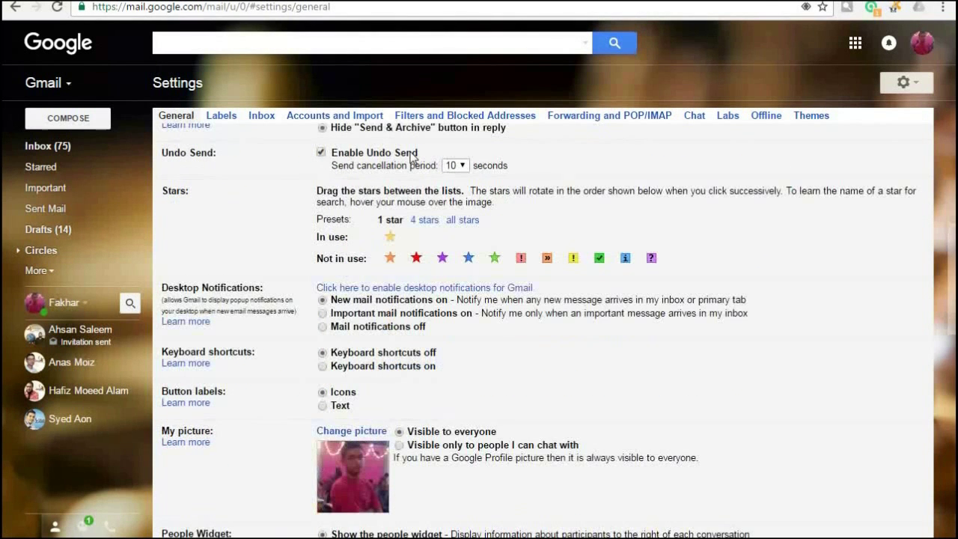
# Try showing the "Send & Archive" button in replies and switch the option back to hiding it.
pyautogui.scroll(1, 412, 159)
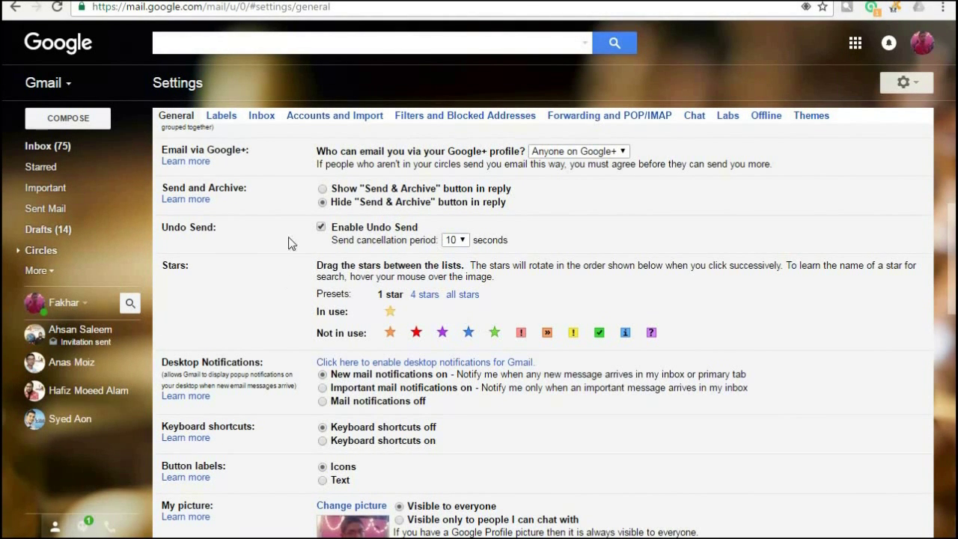
pyautogui.click(324, 190)
pyautogui.click(323, 203)
# Set the Undo Send cancellation period to 5 seconds.
pyautogui.scroll(-1, 462, 208)
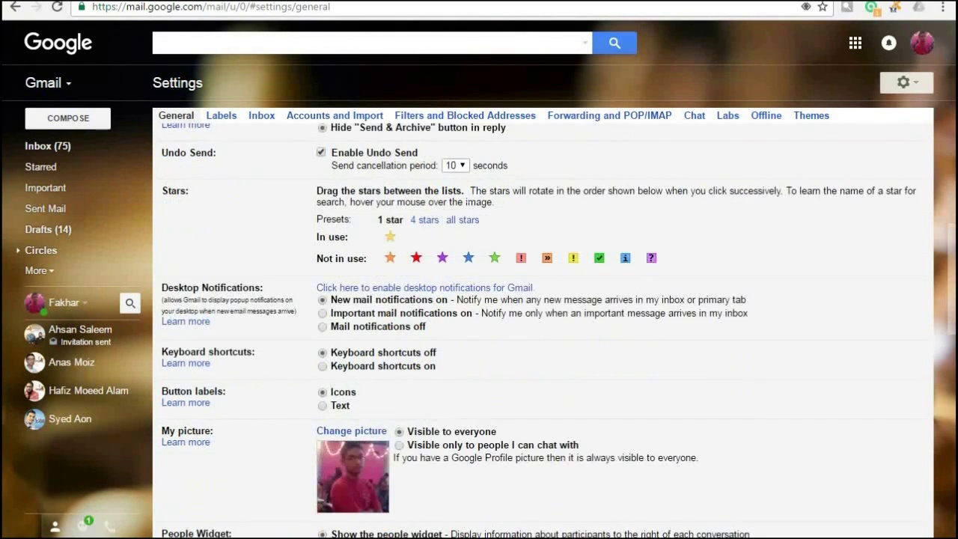
pyautogui.scroll(1, 377, 232)
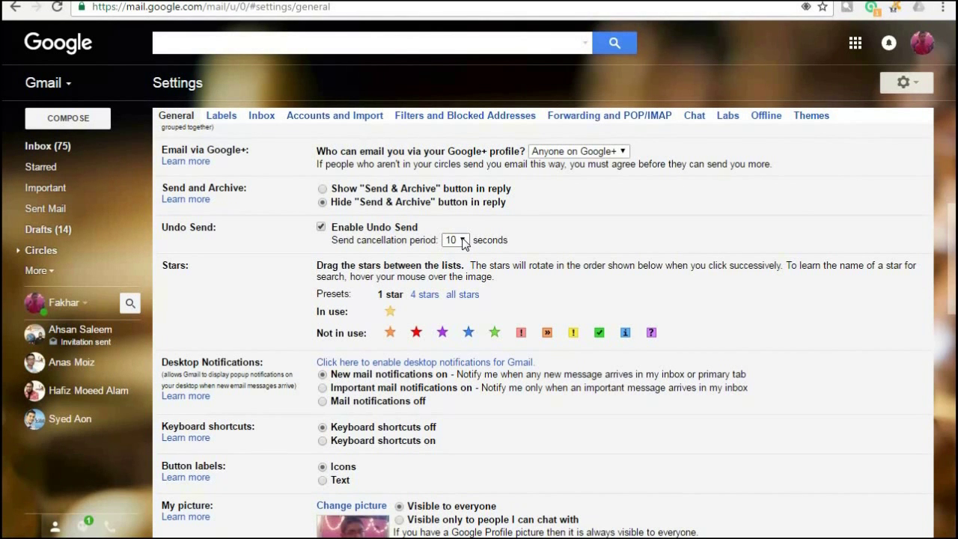
pyautogui.click(462, 241)
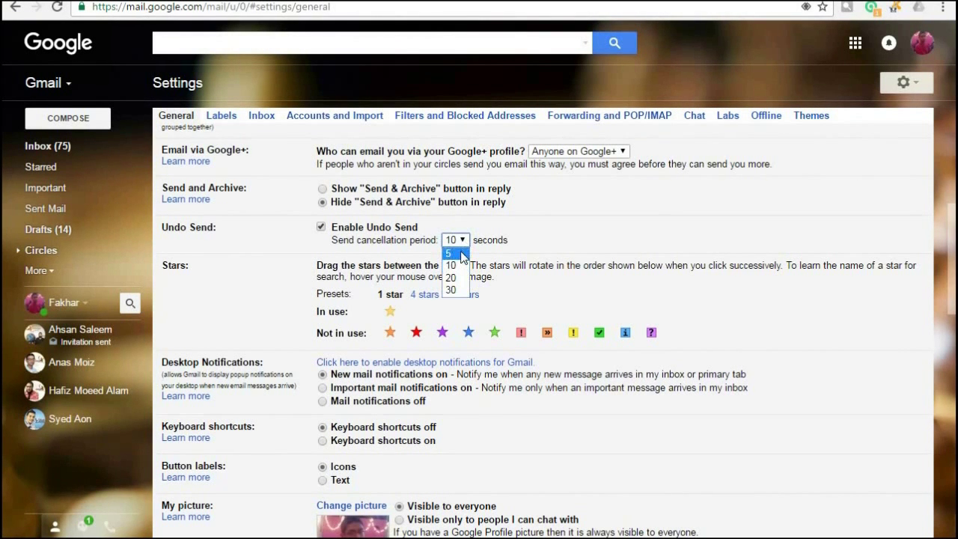
pyautogui.click(456, 250)
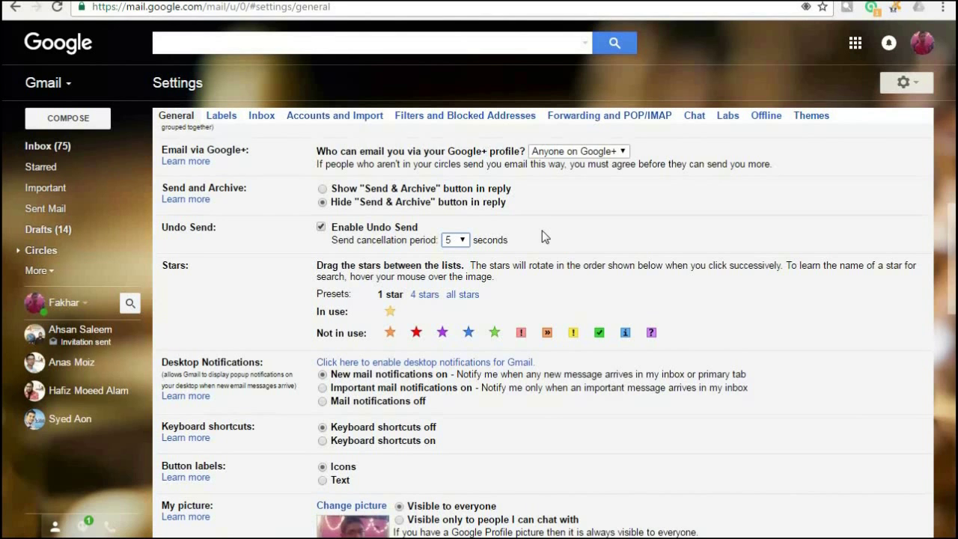
# Set the desktop notifications to "Important mail notifications on".
pyautogui.scroll(-1, 542, 230)
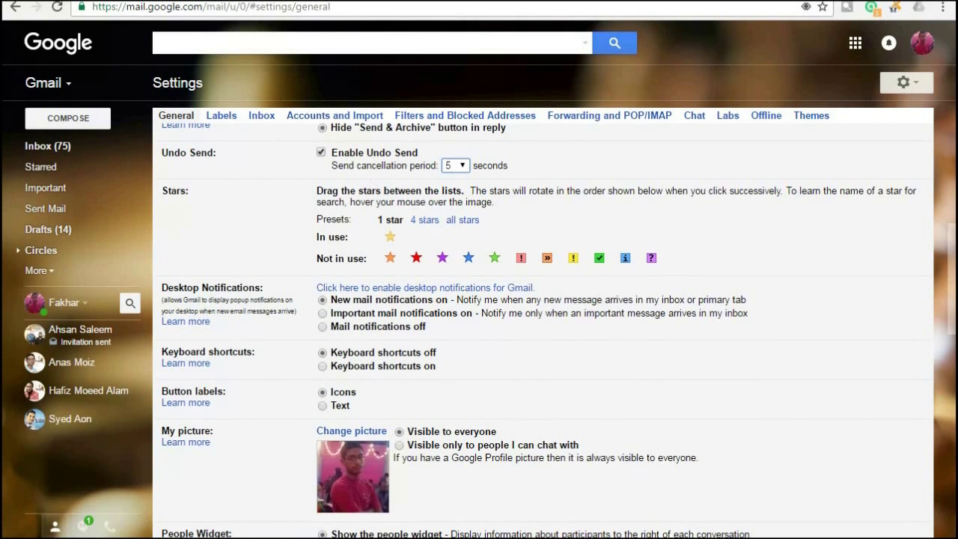
pyautogui.scroll(-1, 436, 229)
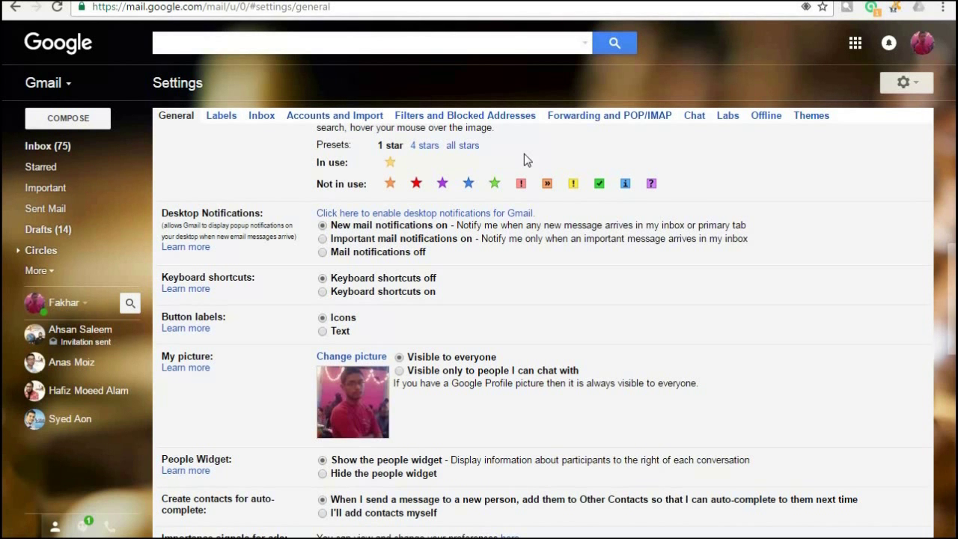
pyautogui.scroll(-1, 470, 187)
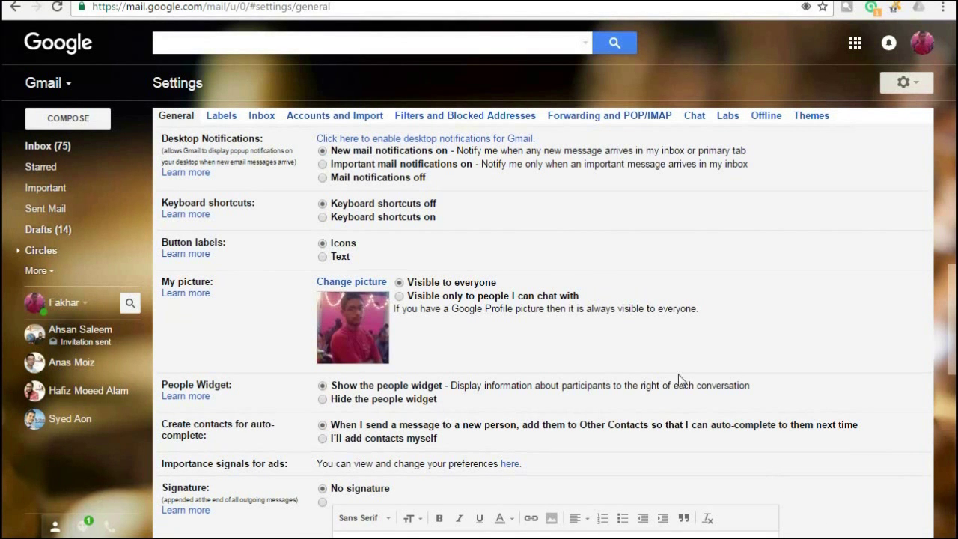
pyautogui.click(322, 163)
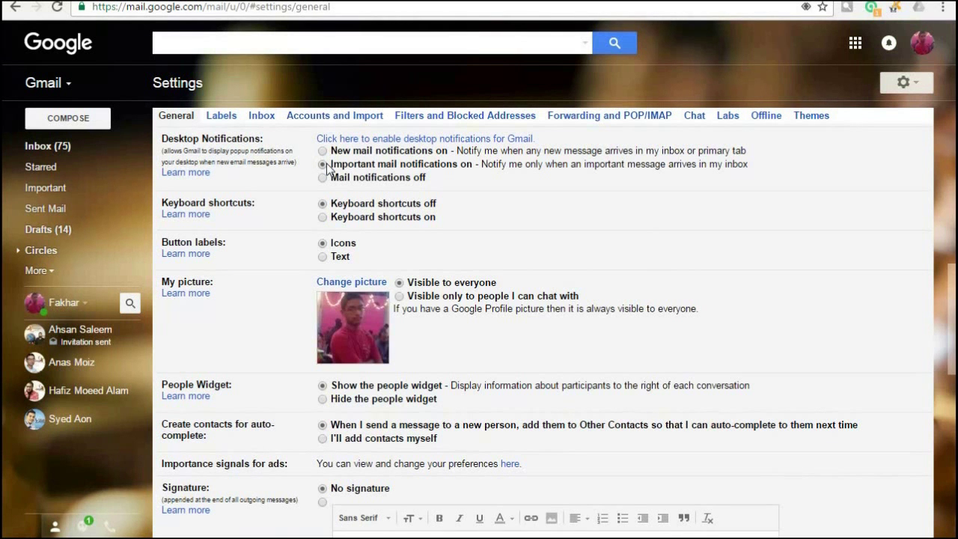